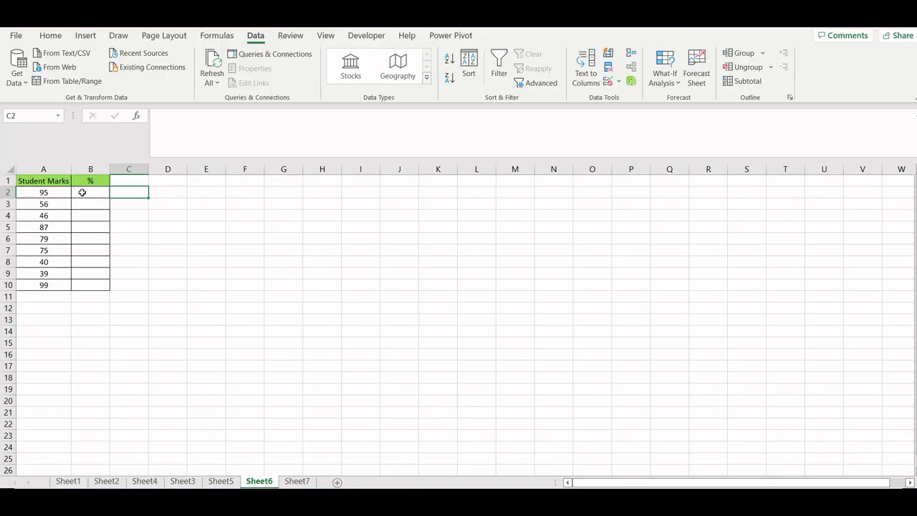
Enter 95% in B2 and Flash Fill the rest of the % column, 95% through 99%.
click(83, 194)
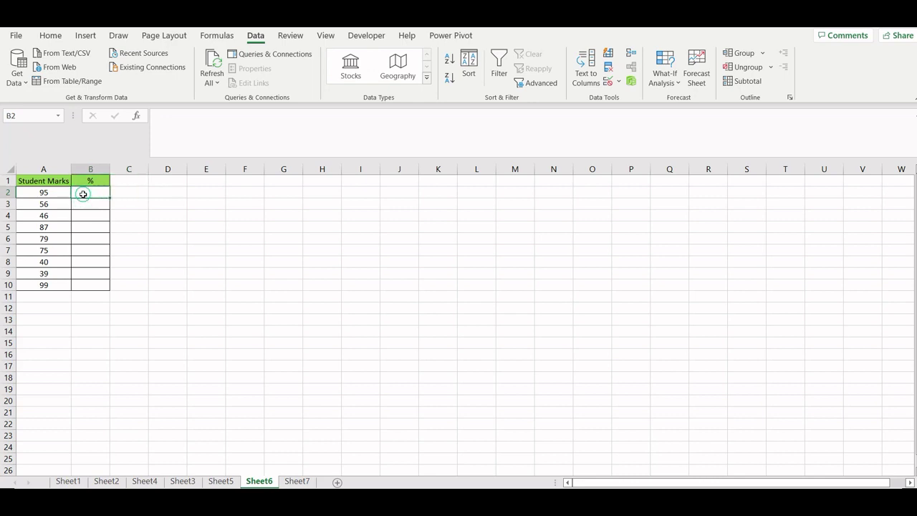
text(95%)
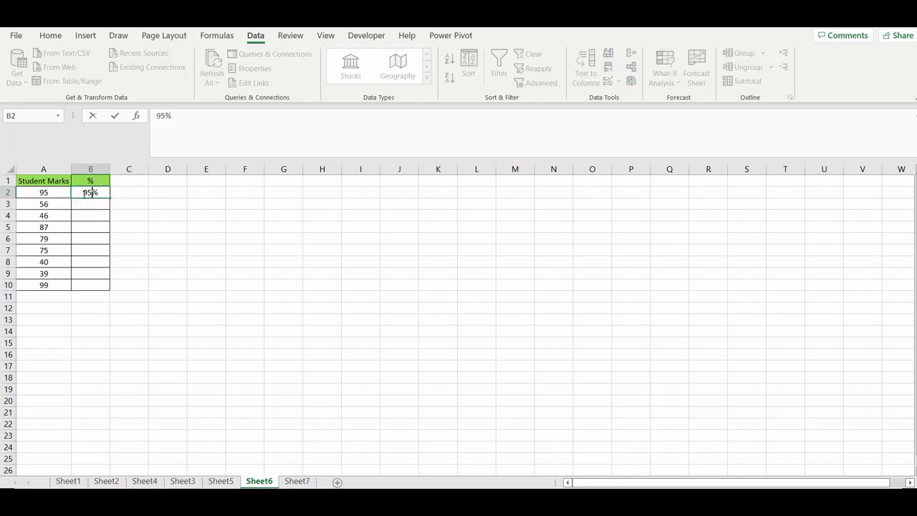
key(Tab)
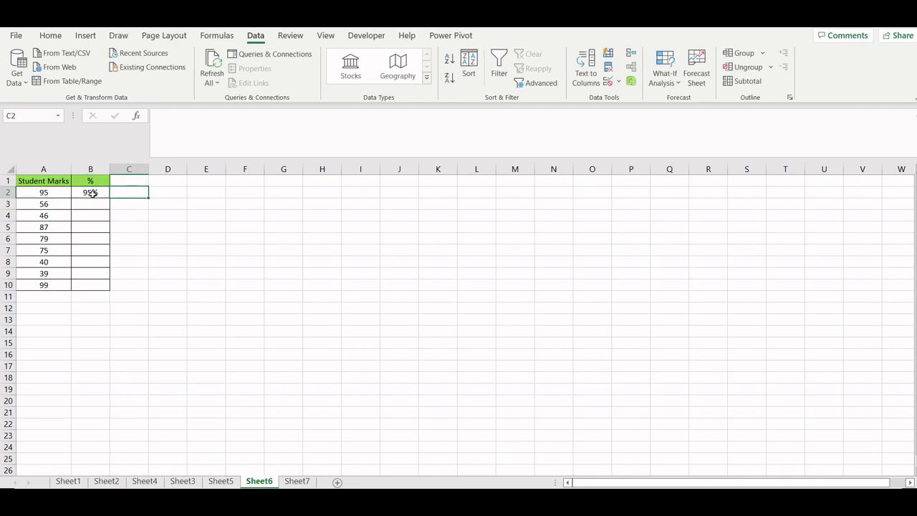
click(93, 193)
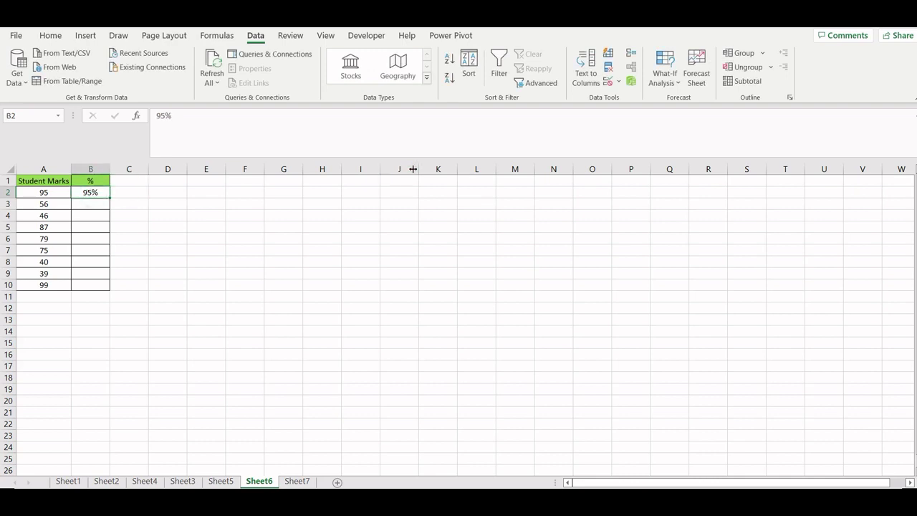
key(Down)
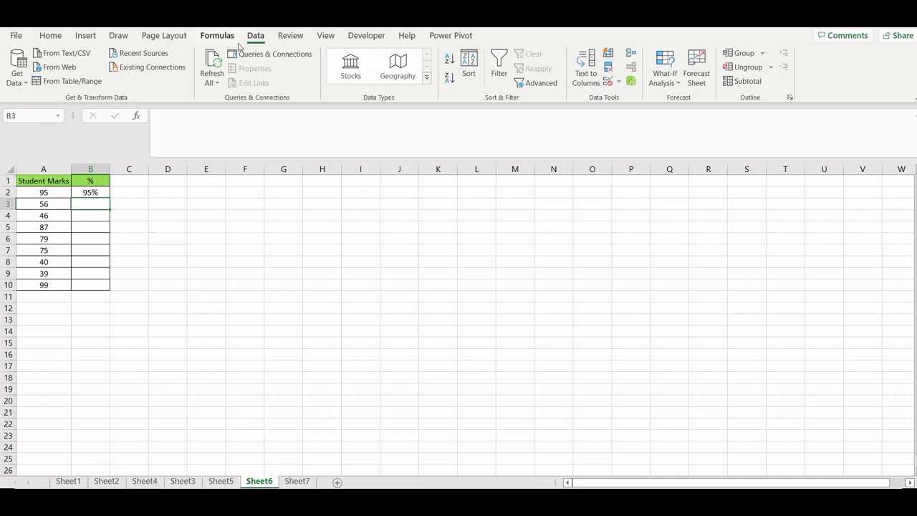
click(609, 54)
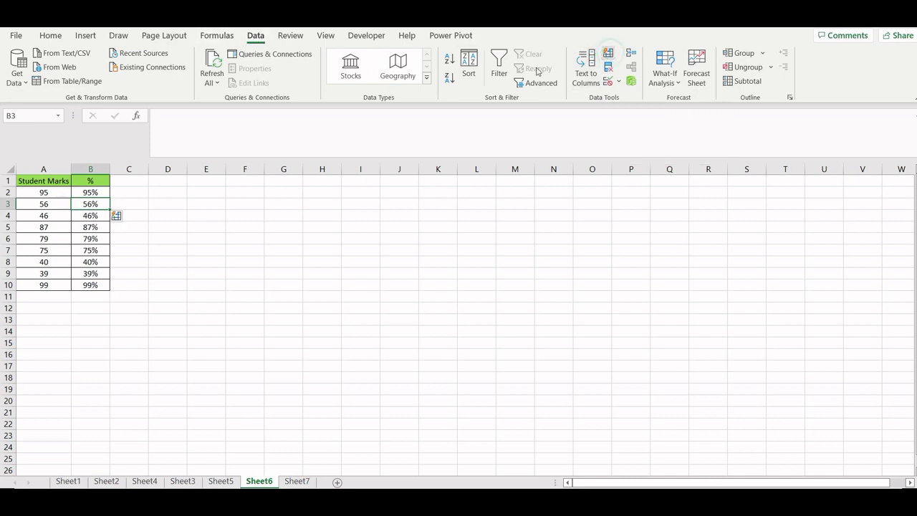
click(138, 182)
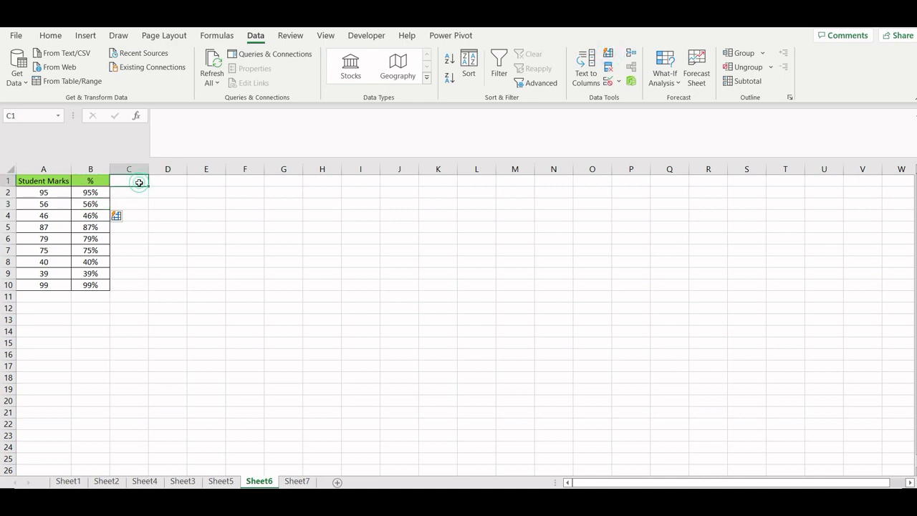
Add a 'Marks in Math' header in C1, autofit it, and Flash Fill labels from 'Math = 95%'.
text(Mar)
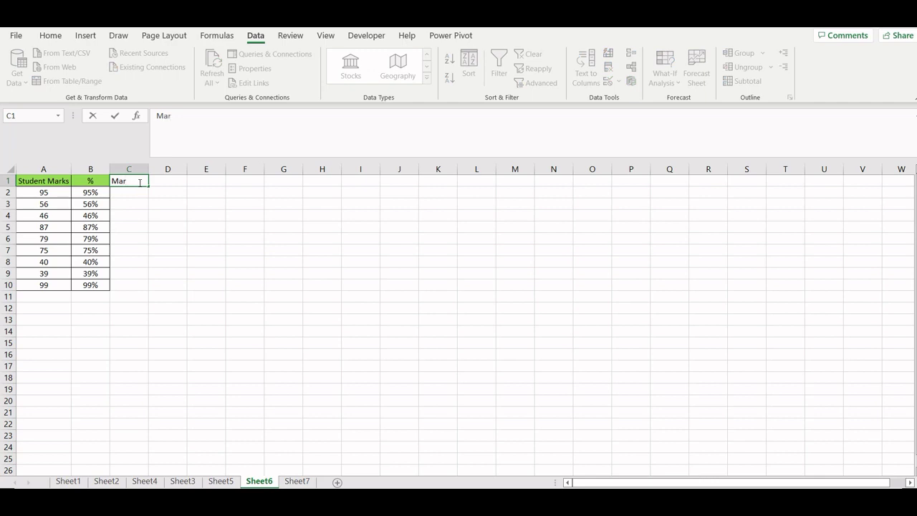
text(k)
text(Mat)
text(h)
key(Return)
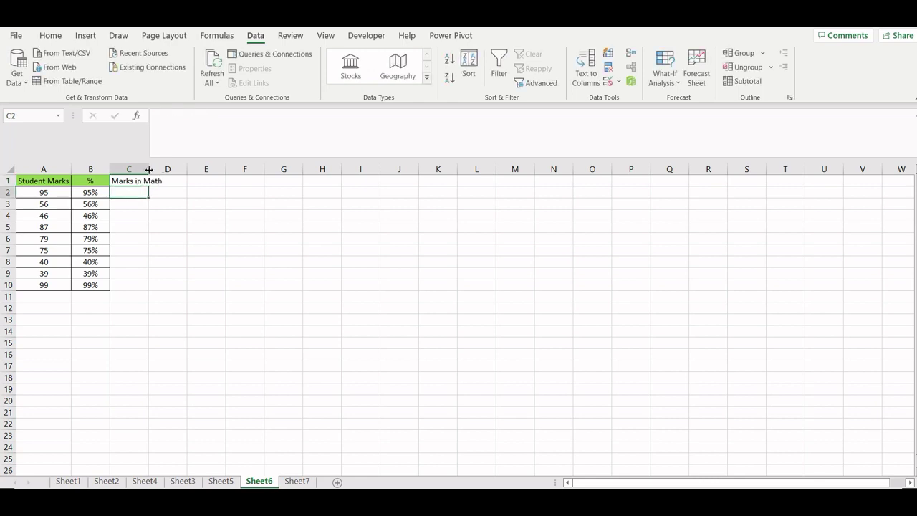
double_click(149, 169)
double_click(136, 193)
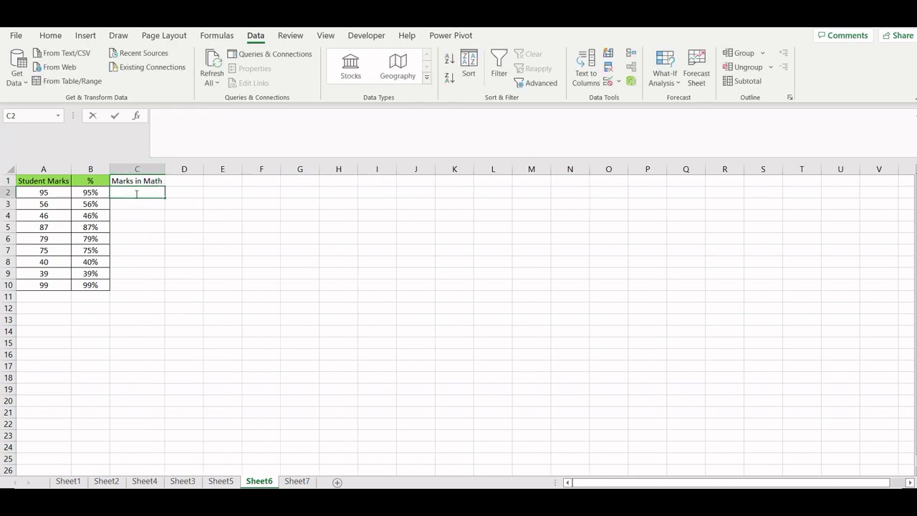
text(Math)
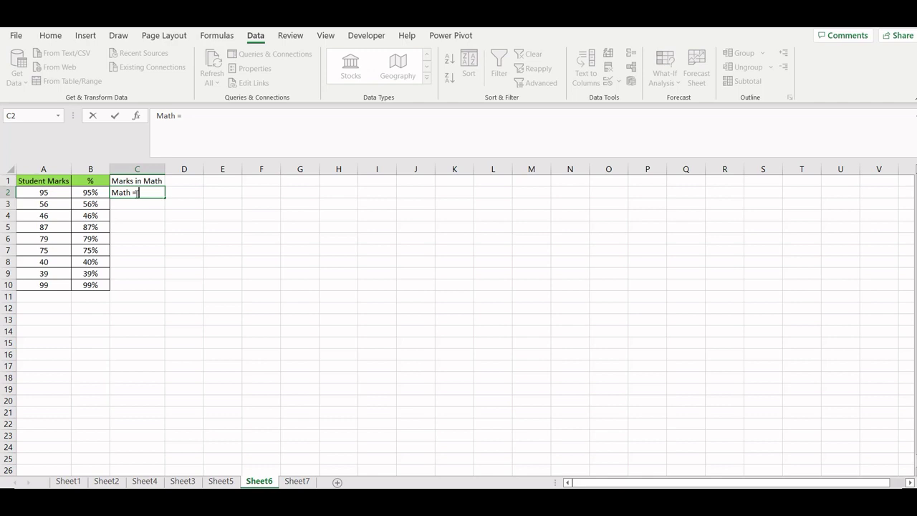
text( = 95)
text(%)
key(Return)
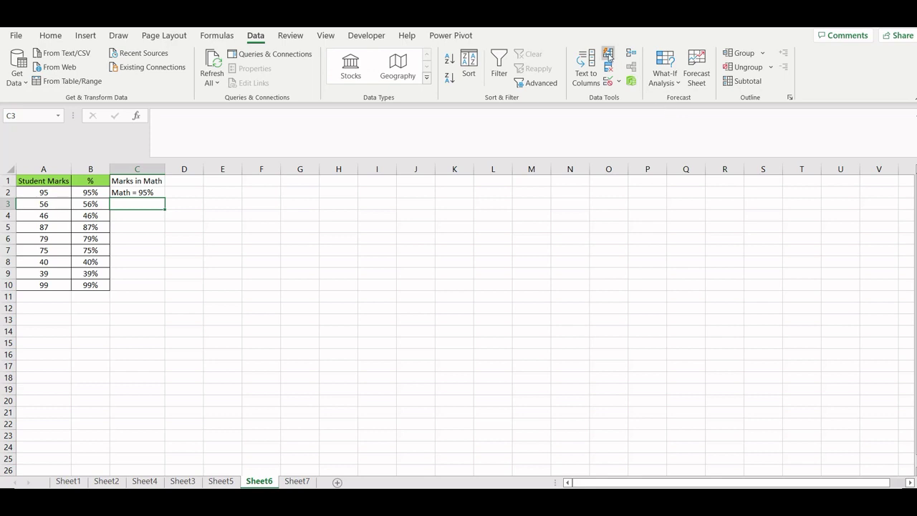
click(608, 54)
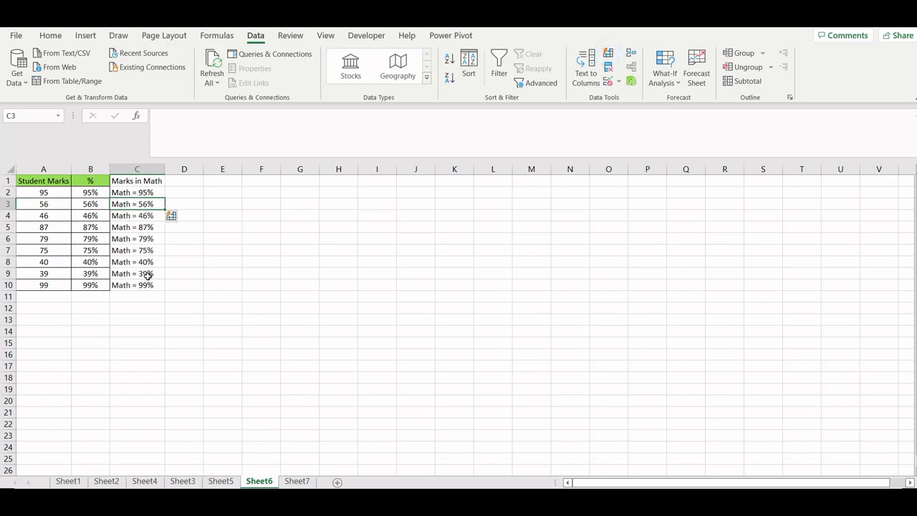
Add a 'Marks in Hindi' header in D1 and begin a Hindi mark entry.
click(184, 181)
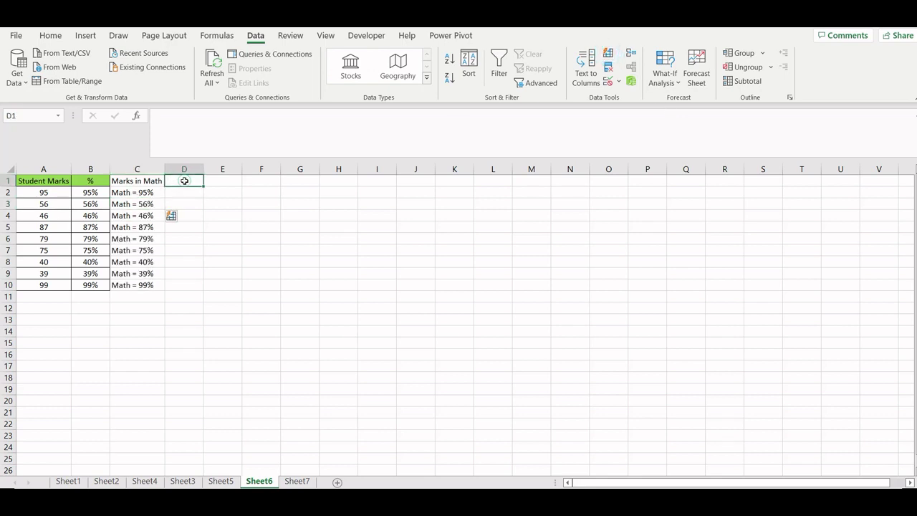
text(Sci)
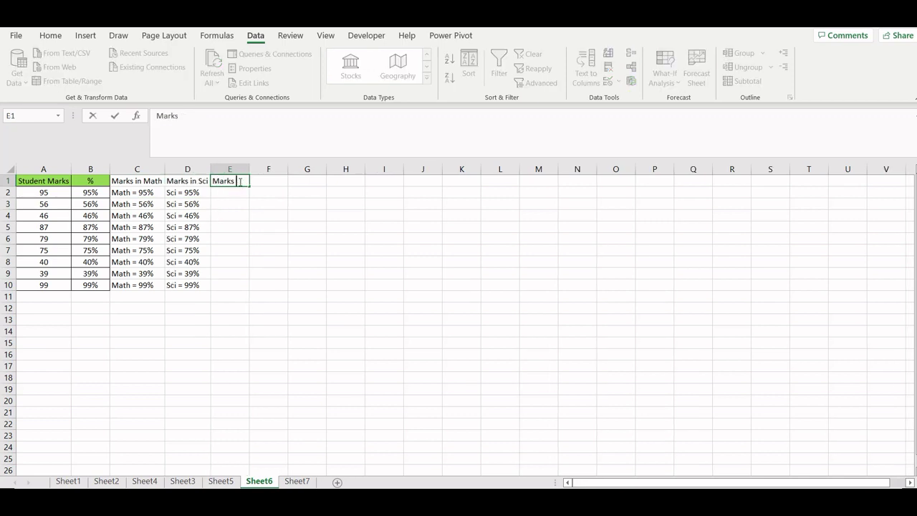
text( Hind)
text(i)
key(Return)
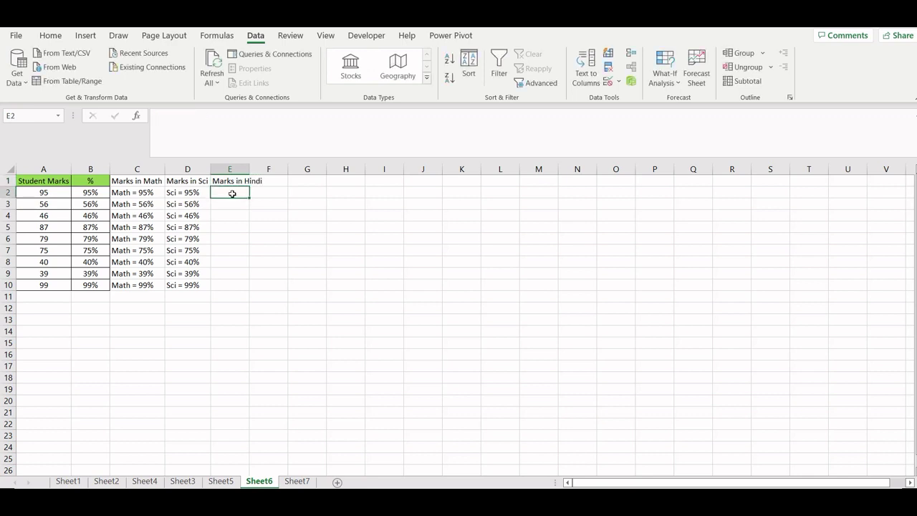
text(Hindi )
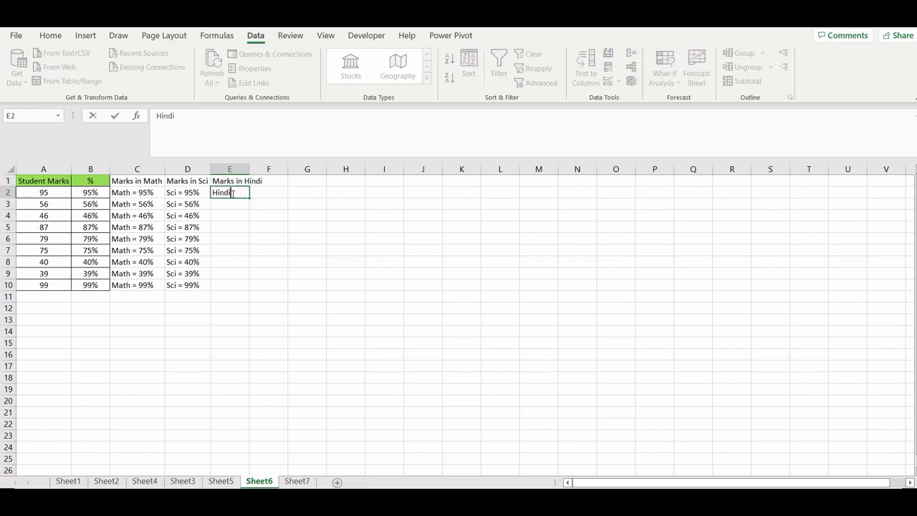
text(9)
key(BackSpace)
key(BackSpace)
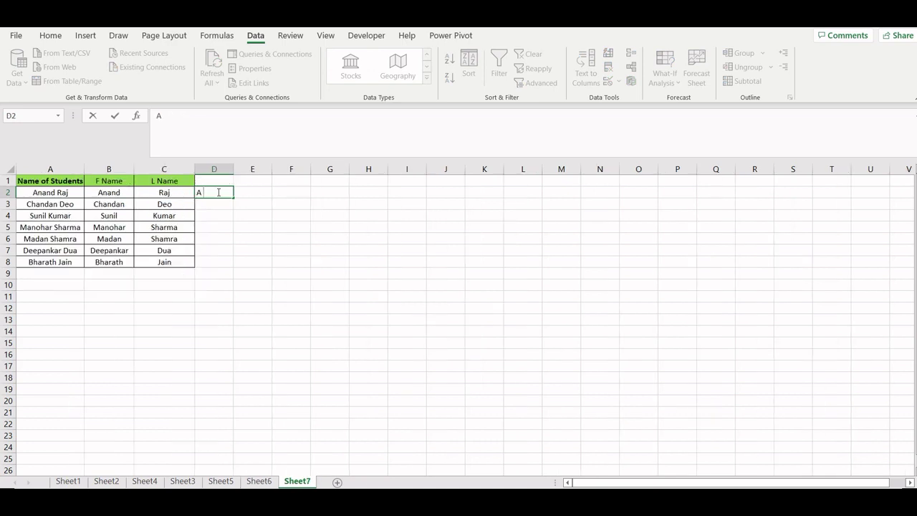
Type an initial-plus-last-name example in D2, Flash Fill A Raj through B Jain, and widen column D.
text(Raj)
key(Return)
click(217, 194)
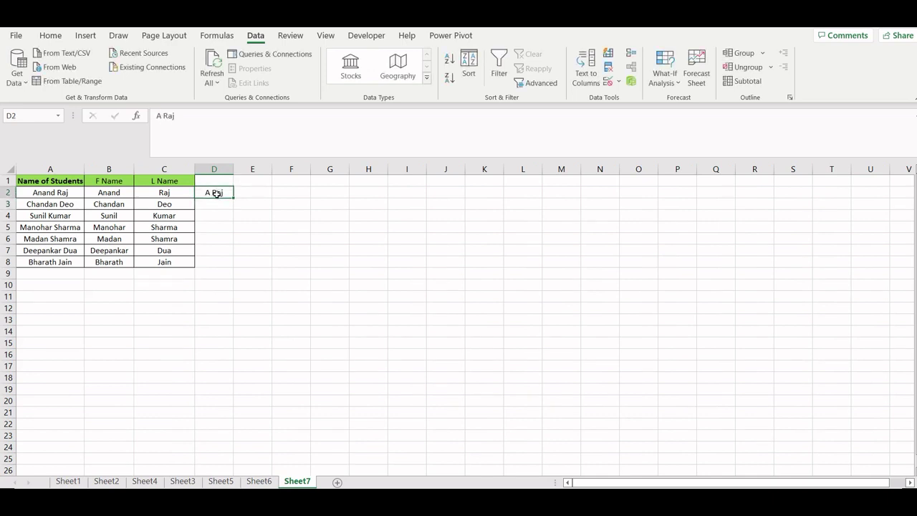
click(608, 55)
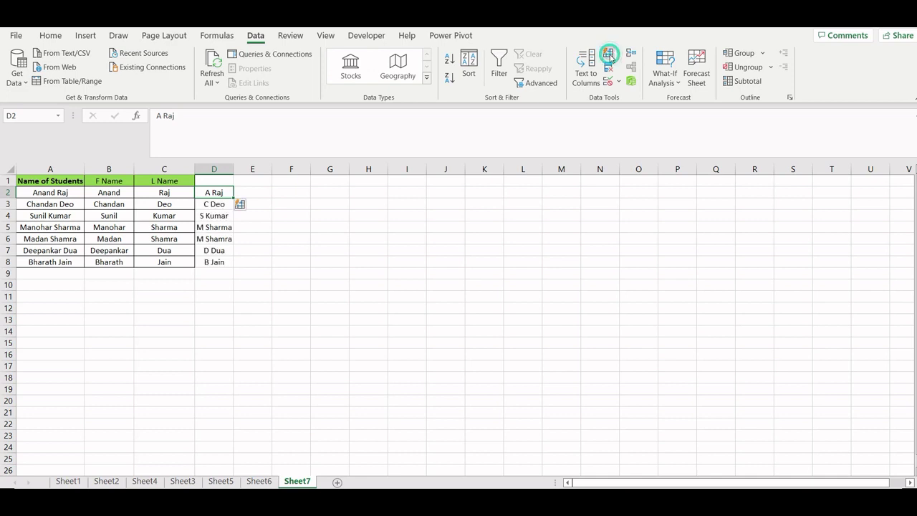
drag(233, 169, 244, 168)
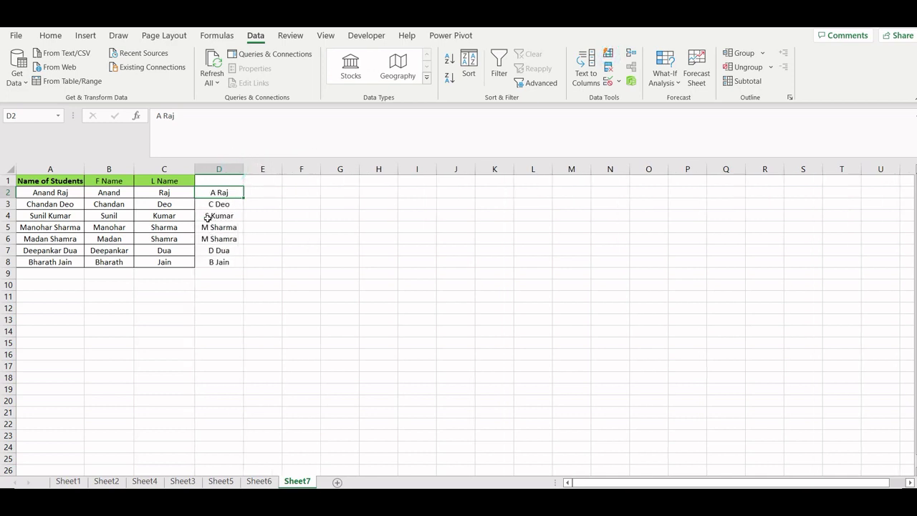
click(258, 192)
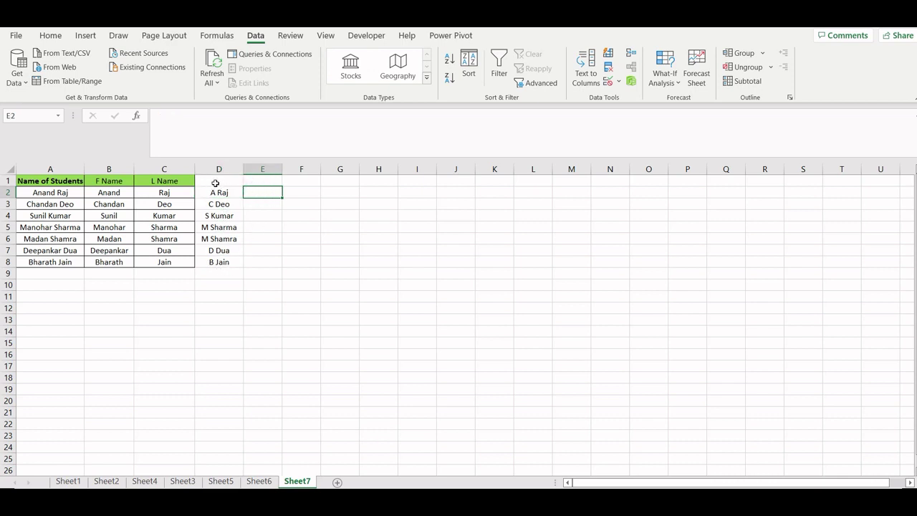
click(214, 181)
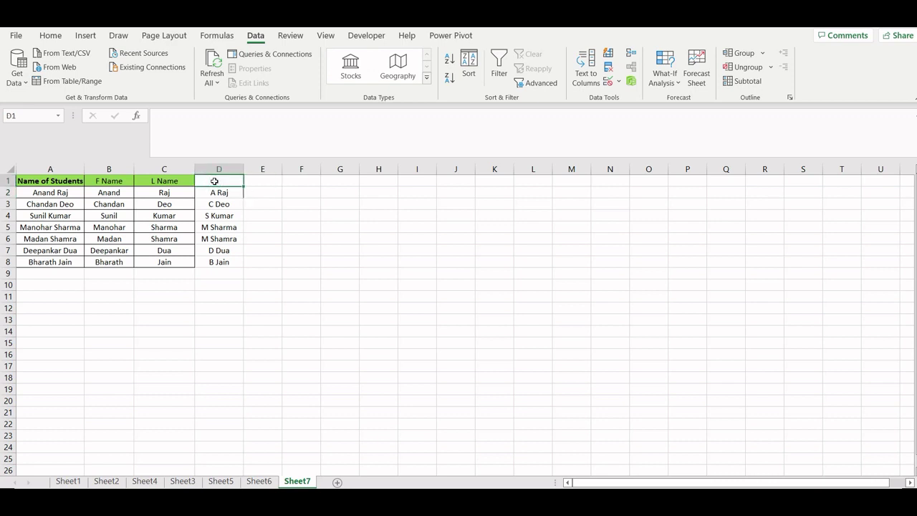
click(260, 192)
click(262, 192)
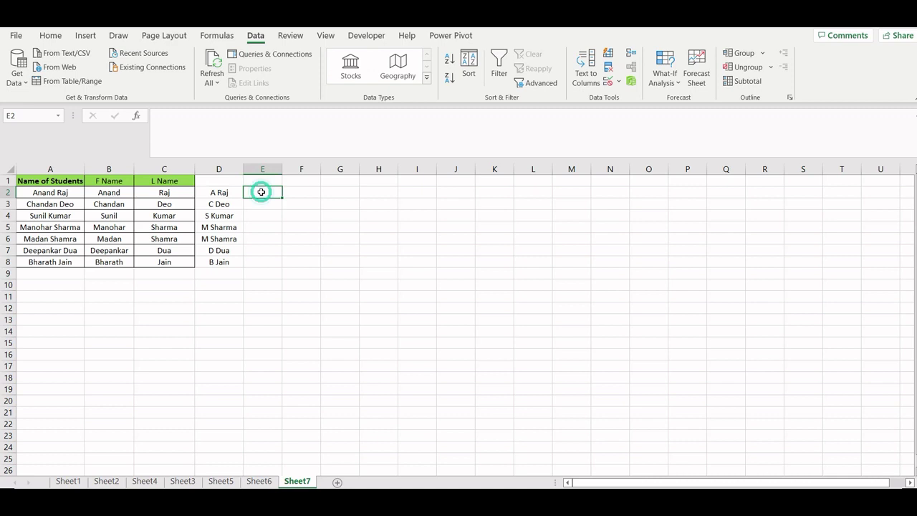
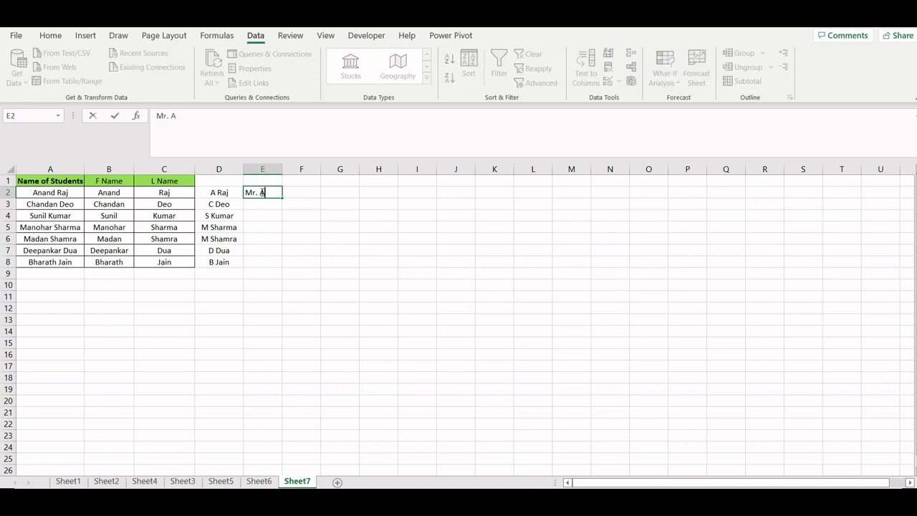
key(Return)
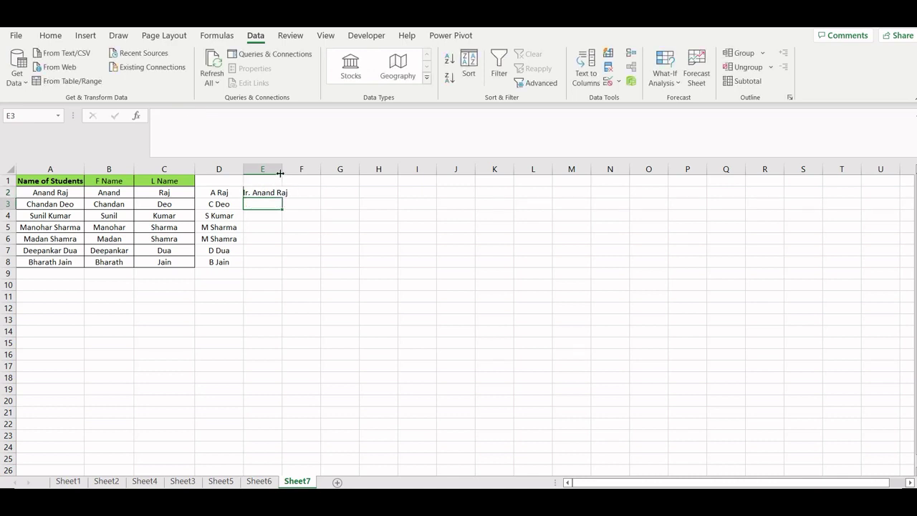
drag(283, 172, 295, 172)
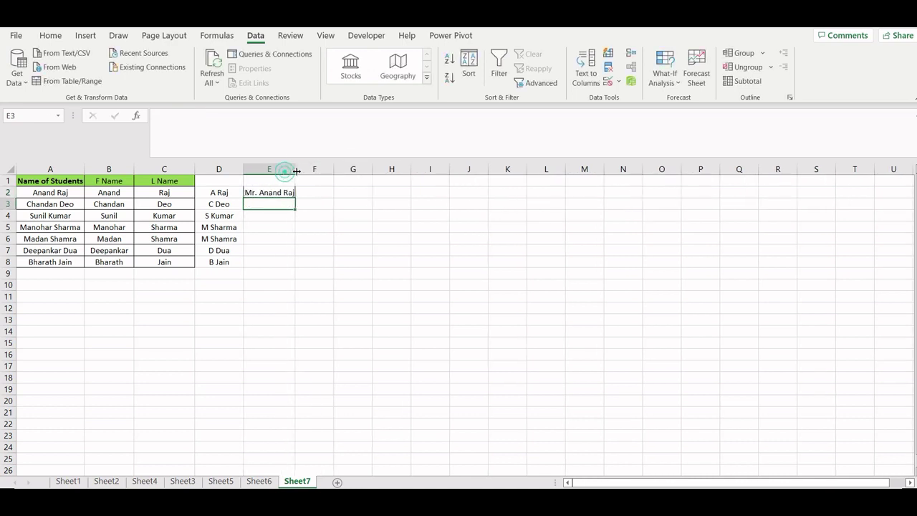
click(608, 53)
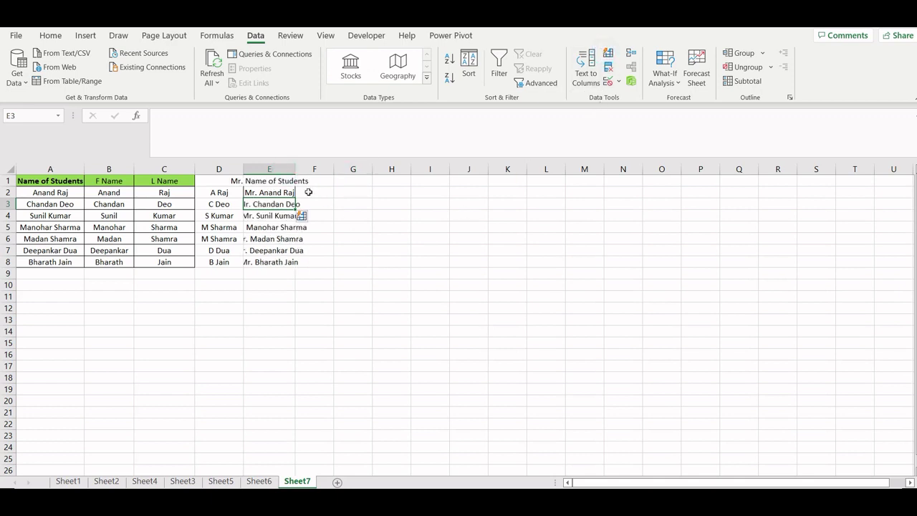
drag(296, 169, 330, 167)
click(373, 239)
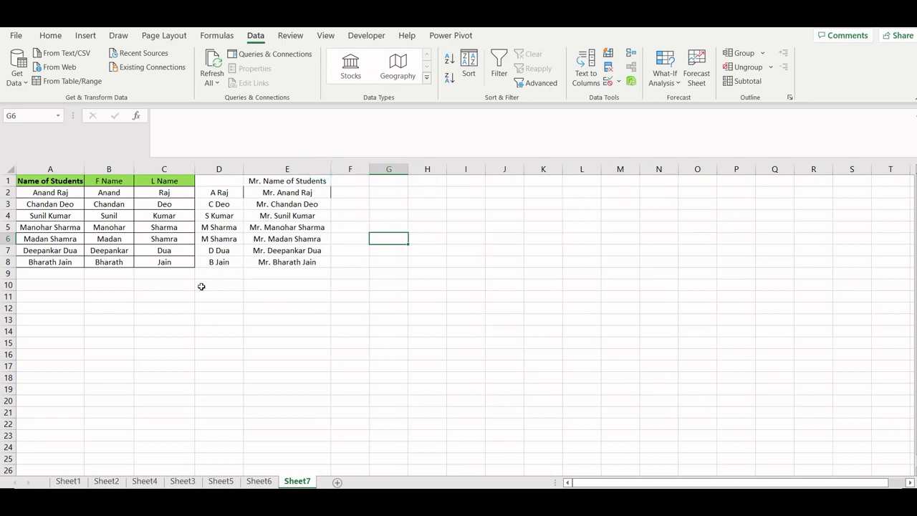
Type the heading 'Mobile Number' in cell A11.
click(35, 298)
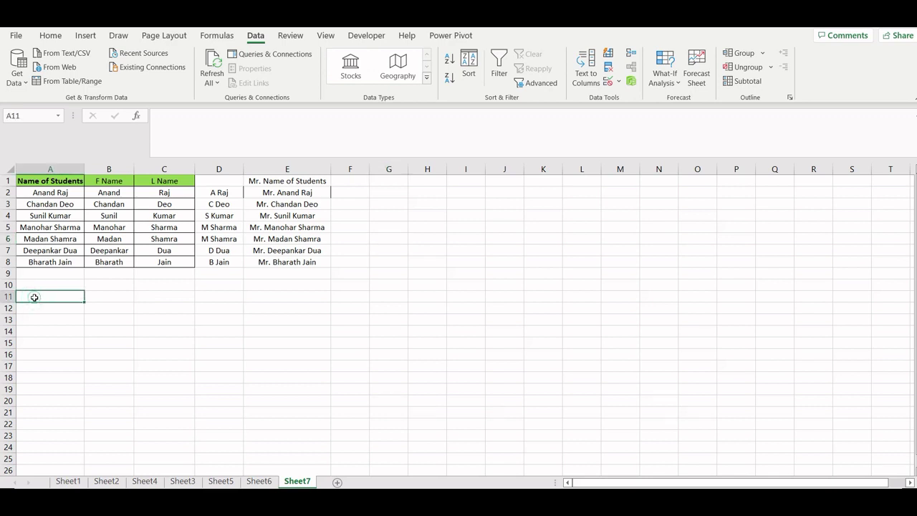
text(Mo)
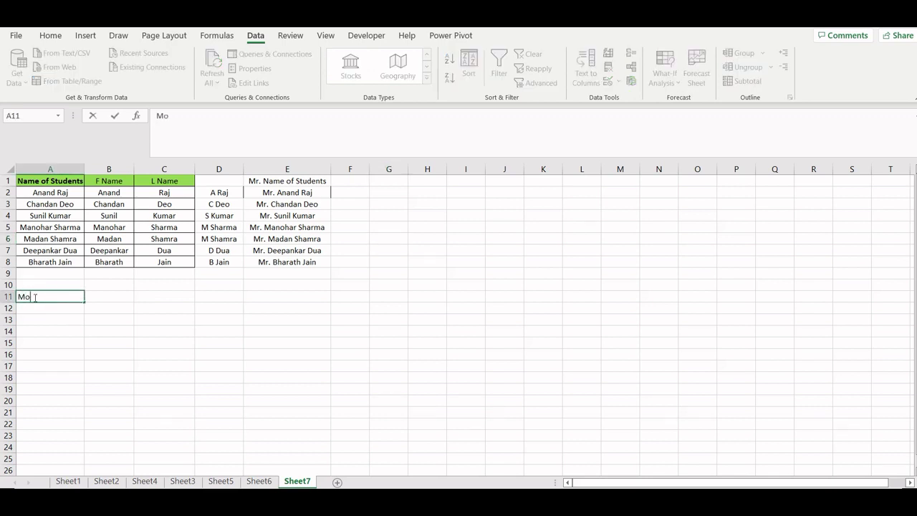
text(bile )
text(Number)
key(Return)
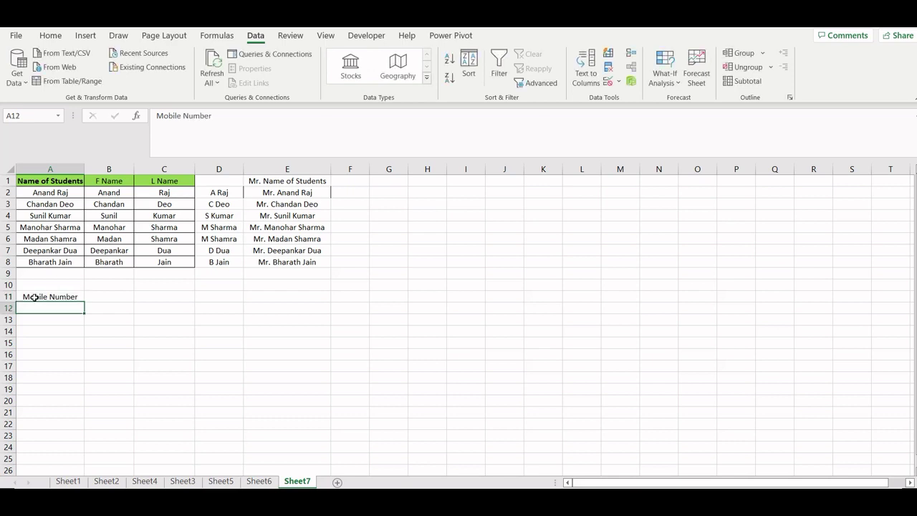
Enter a sample mobile number in A12 and copy it down through A17.
text(99827)
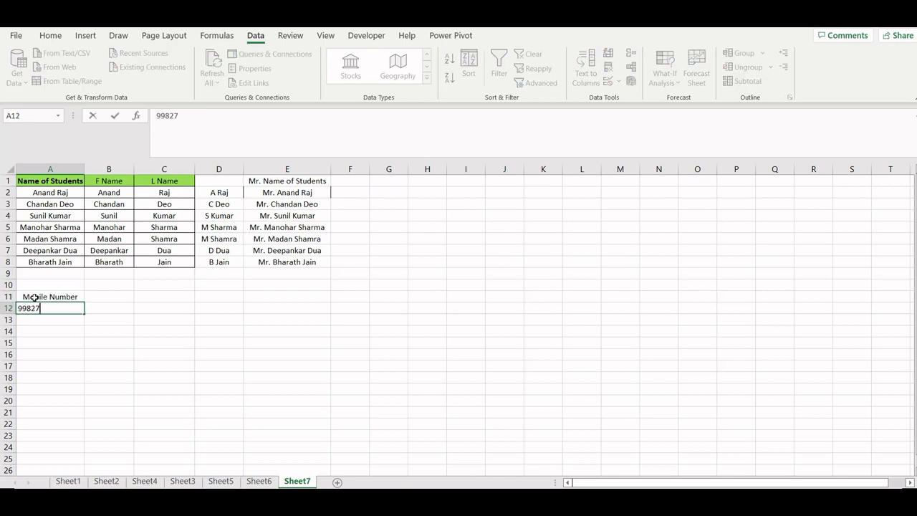
text(373)
key(BackSpace)
key(BackSpace)
key(BackSpace)
key(BackSpace)
key(BackSpace)
key(BackSpace)
key(BackSpace)
key(Return)
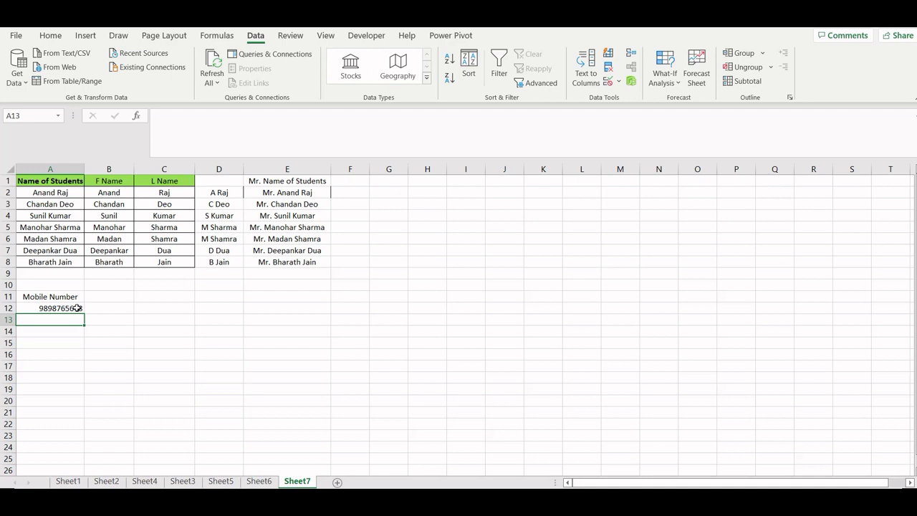
click(76, 308)
drag(84, 313, 82, 373)
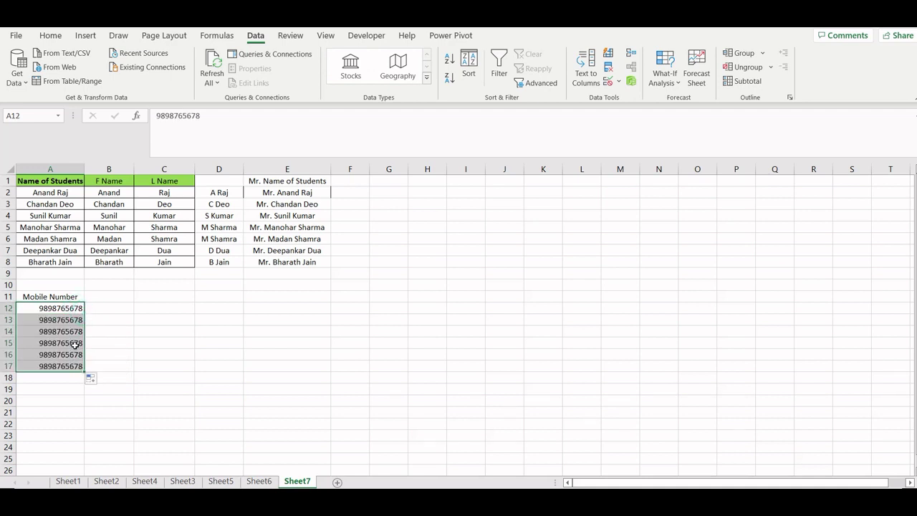
Type B12's number in 4-3-3 spaced groups, Flash Fill B13:B17, and widen column B.
click(98, 309)
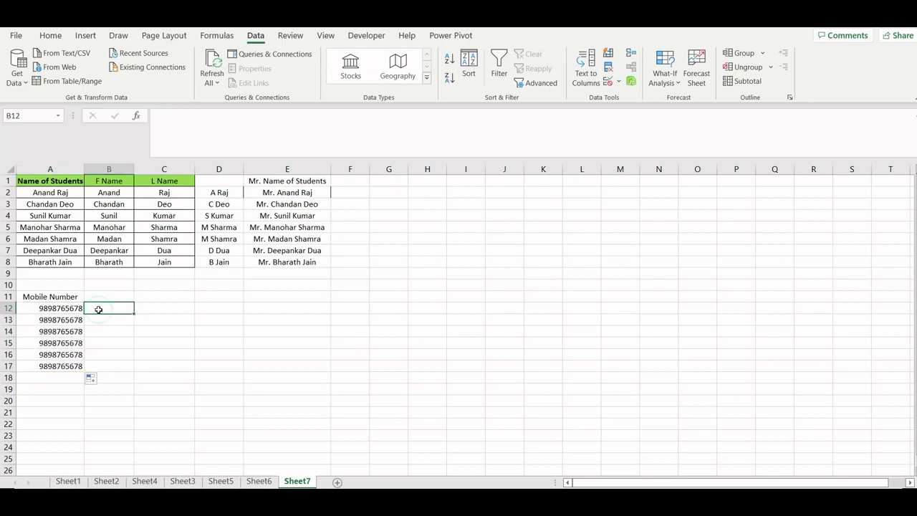
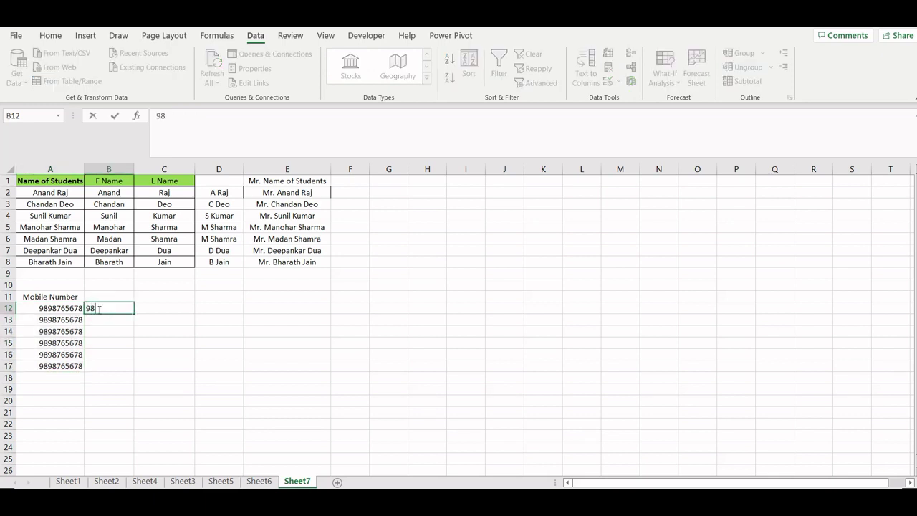
key(Return)
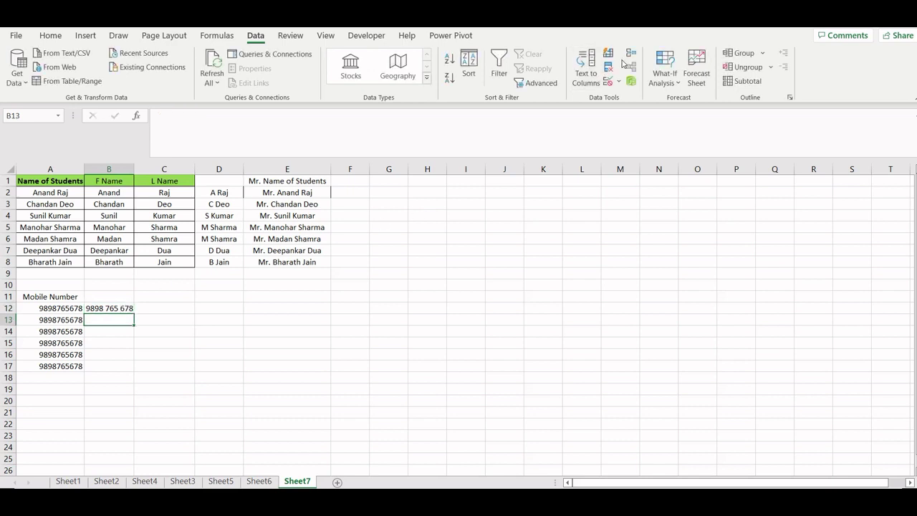
click(607, 56)
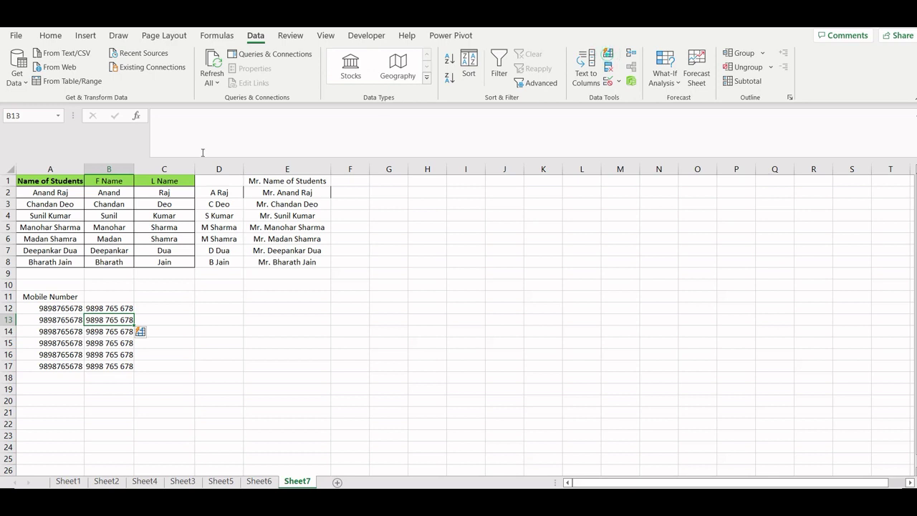
drag(132, 168, 143, 168)
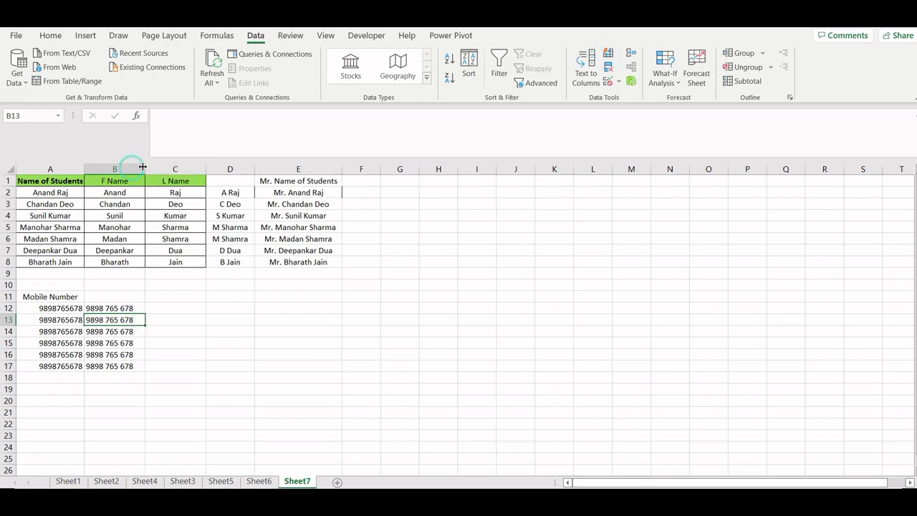
click(170, 366)
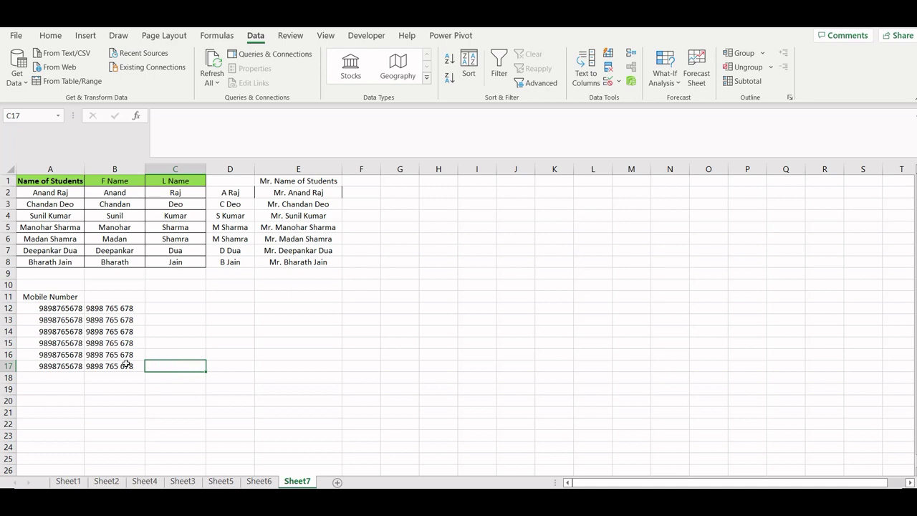
click(159, 307)
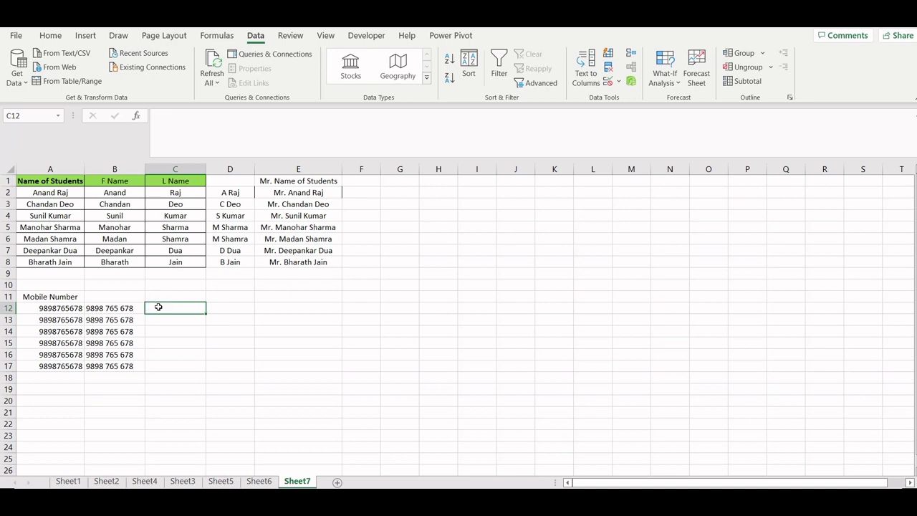
text(=)
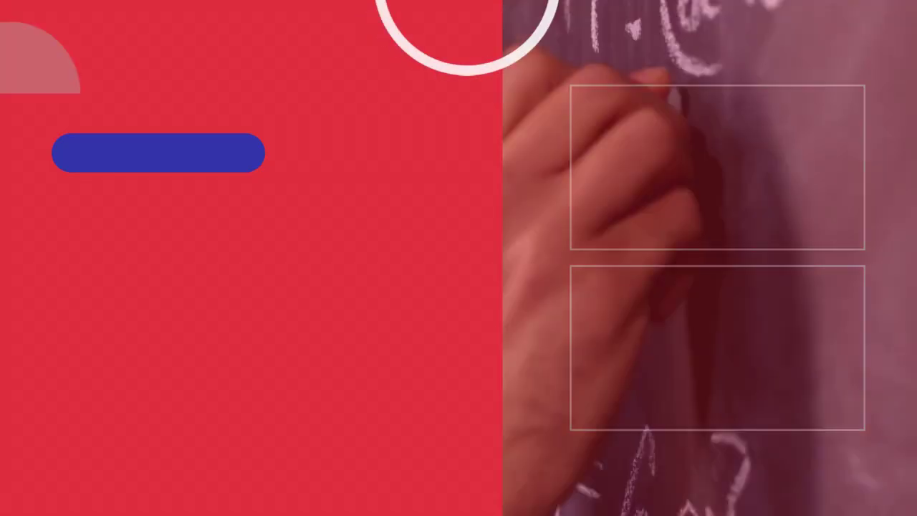